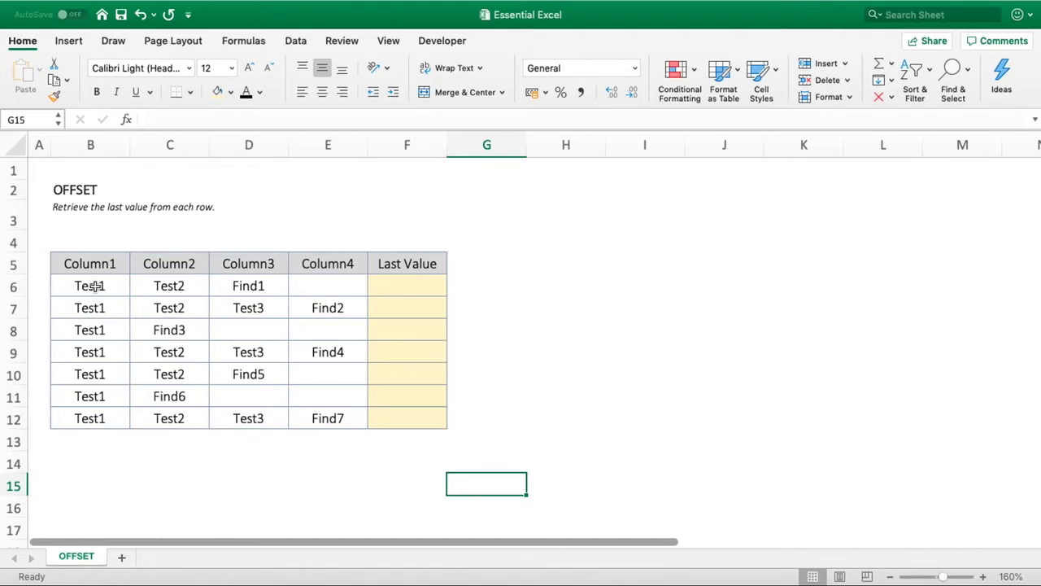
left_click(236, 289)
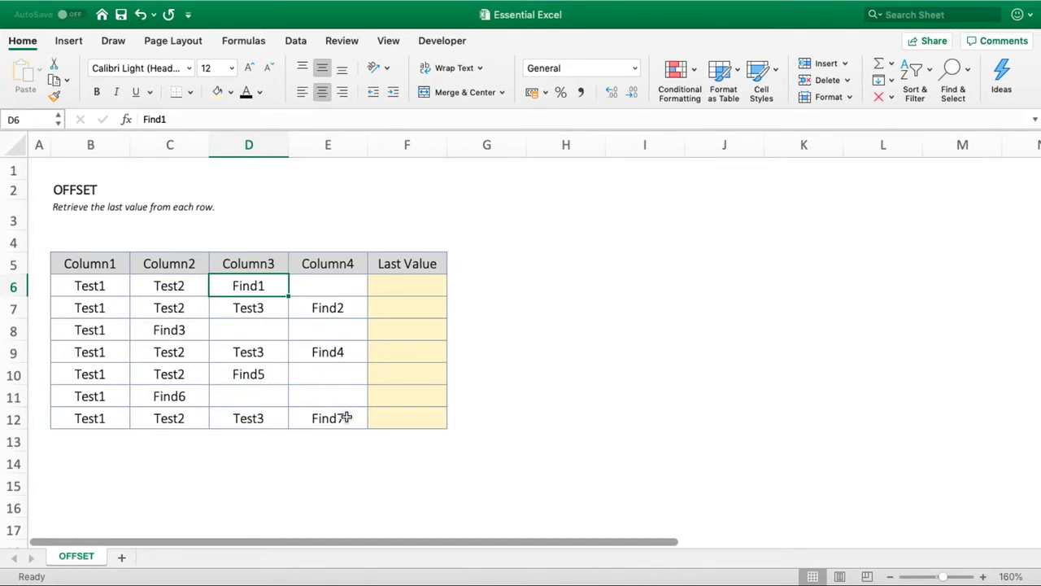
left_click(416, 290)
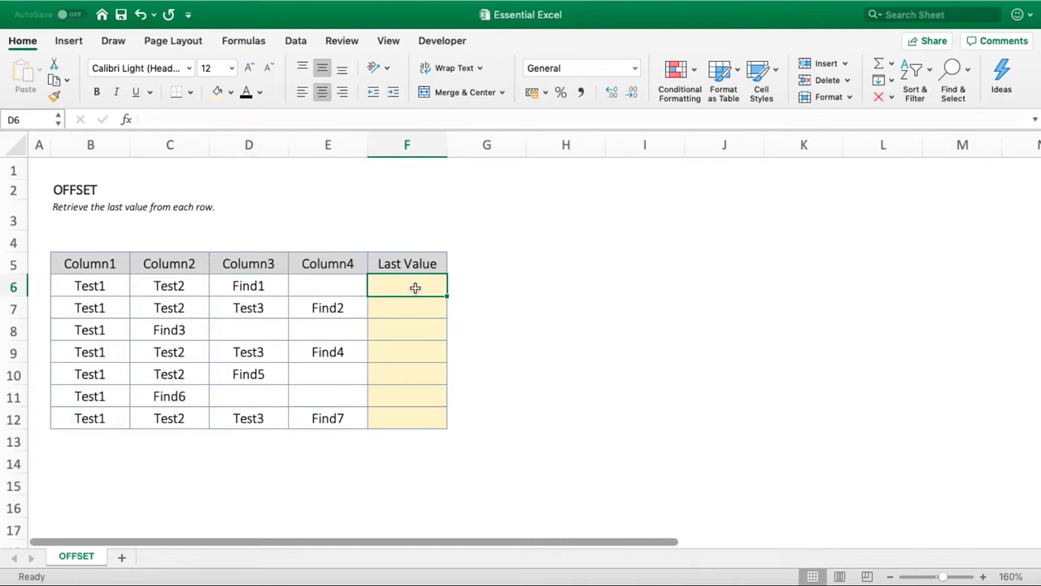
left_click(269, 291)
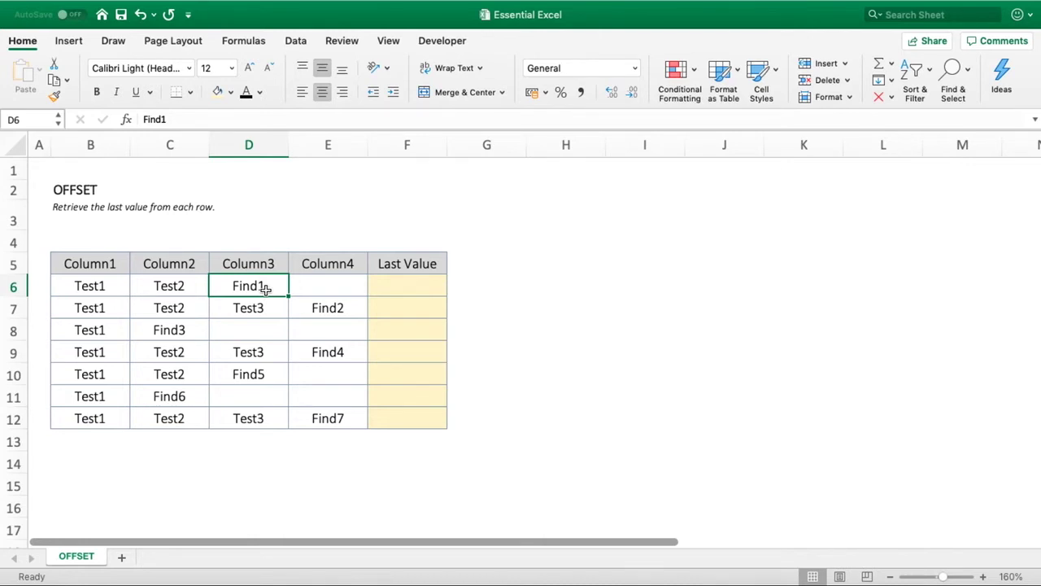
- Enter the formula =OFFSET(B6,,2) in cell F6 of the Last Value column
left_click(407, 284)
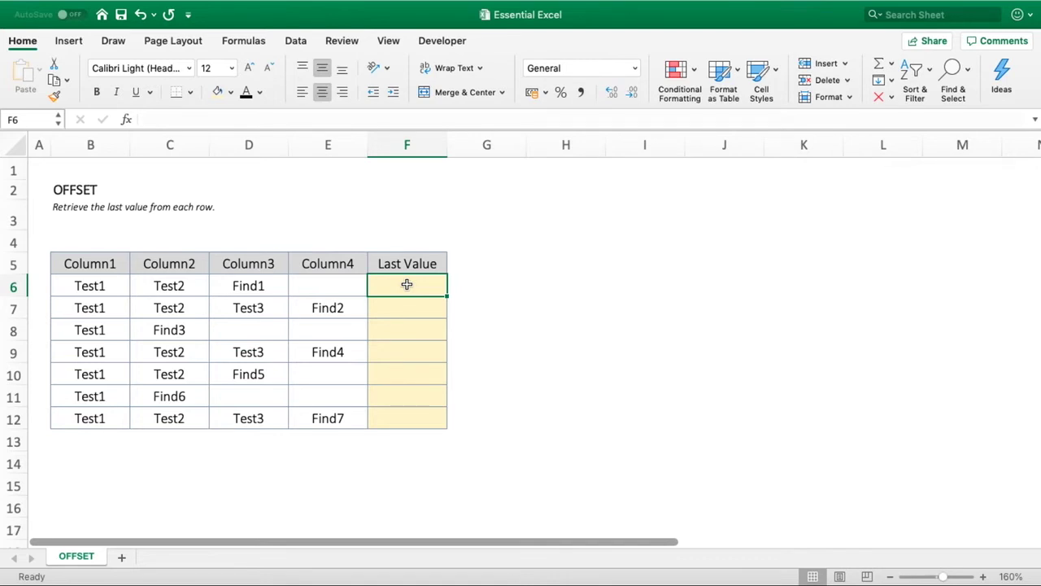
type("=")
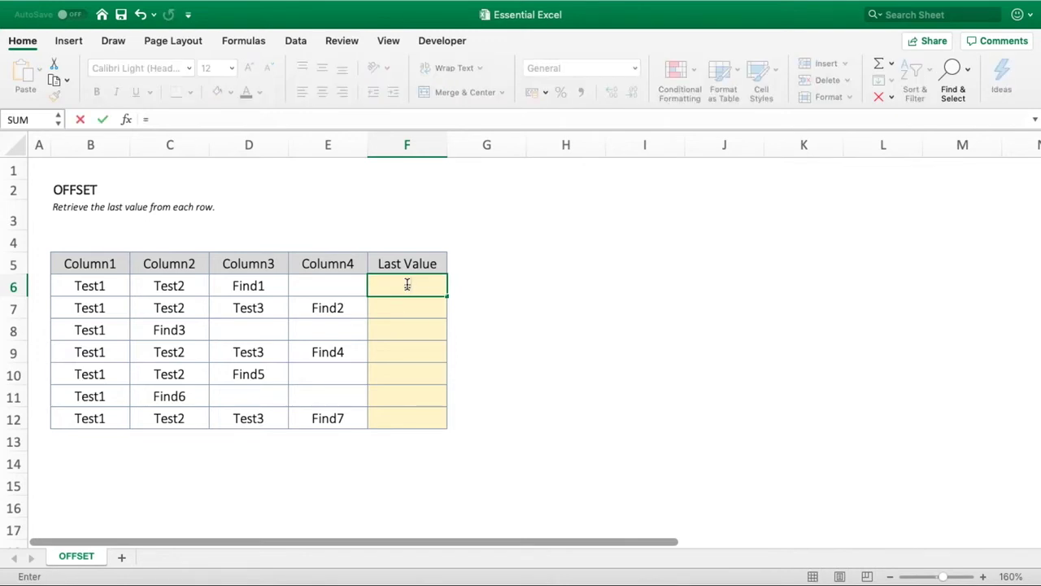
type("OFFSET(")
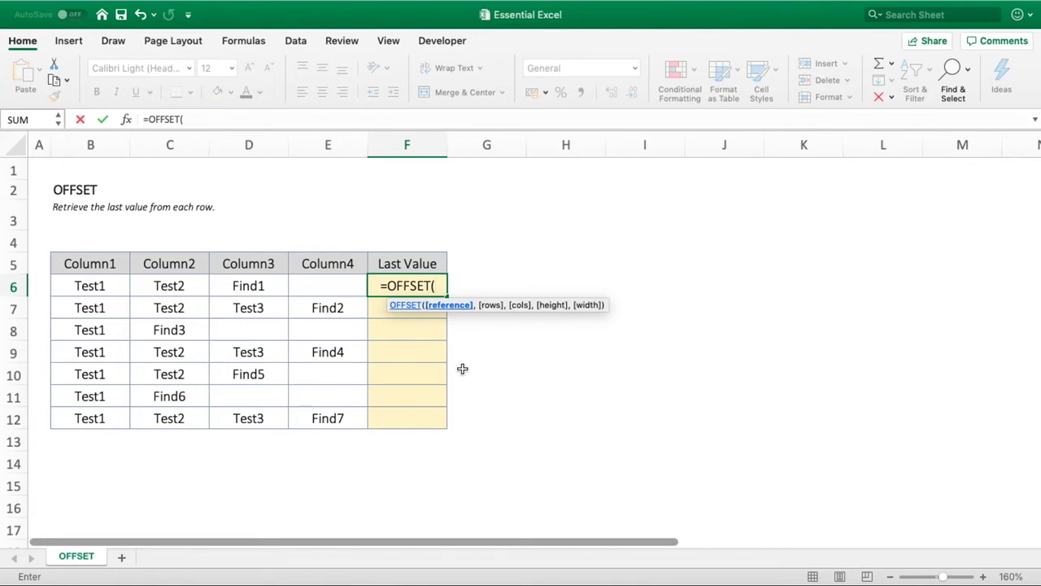
left_click(98, 286)
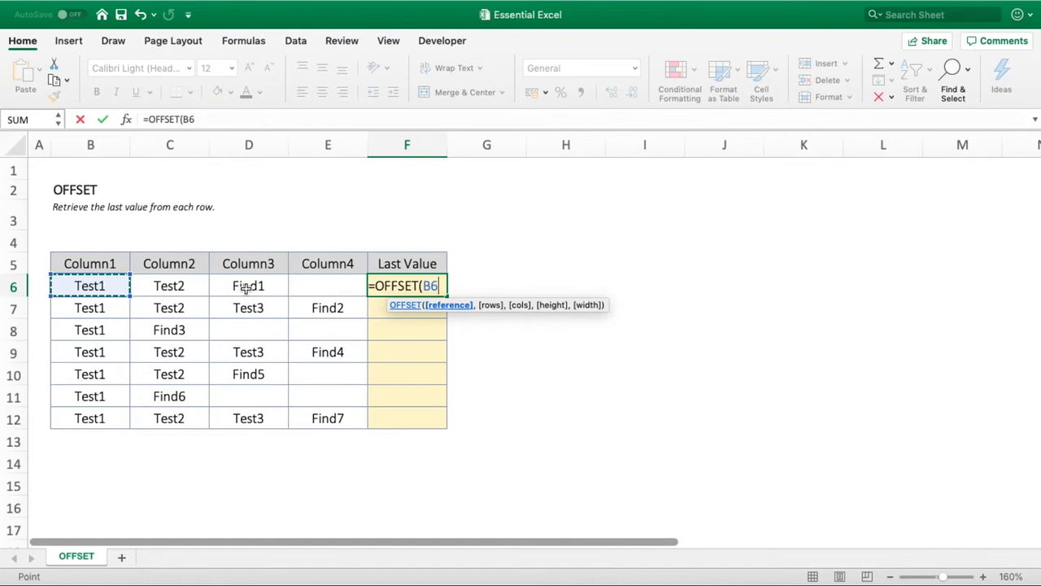
type(",")
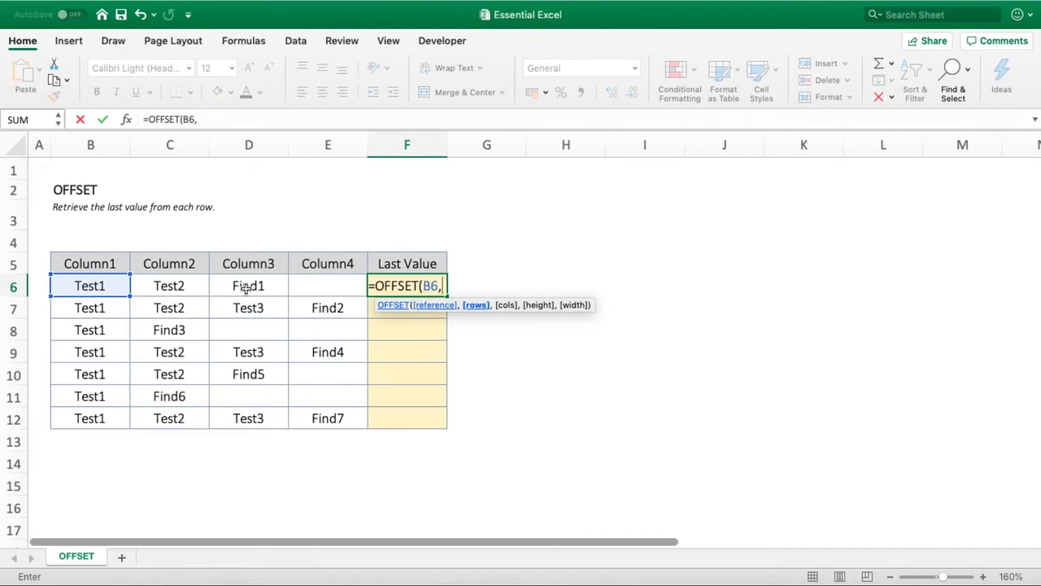
type(",")
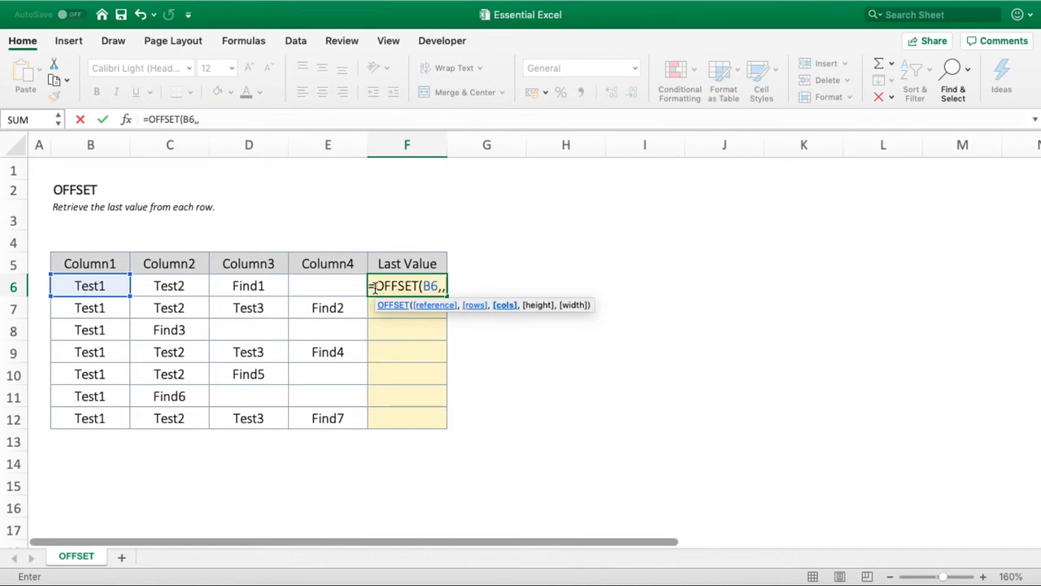
type("2")
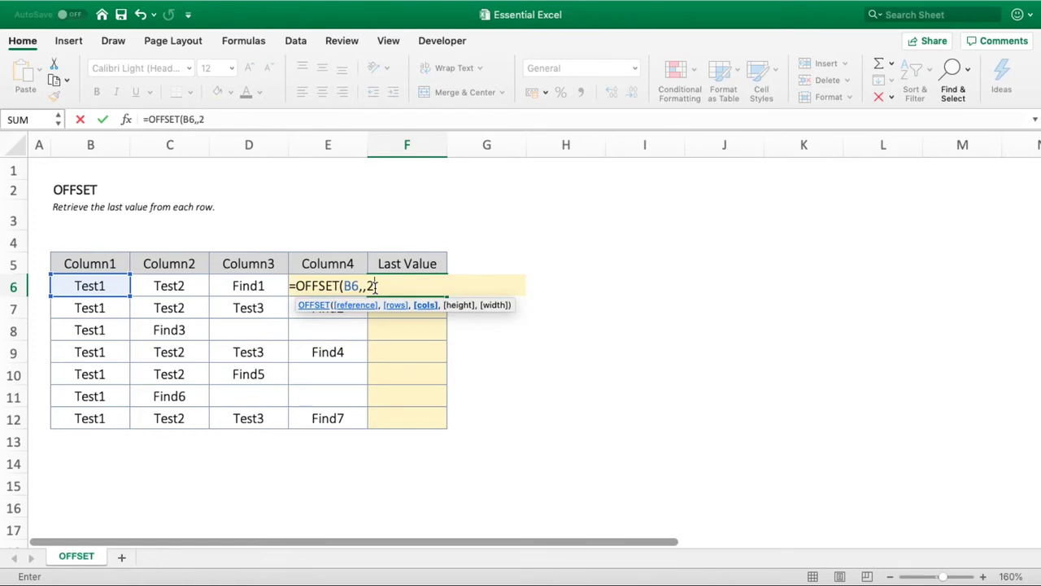
type(")")
key("Return")
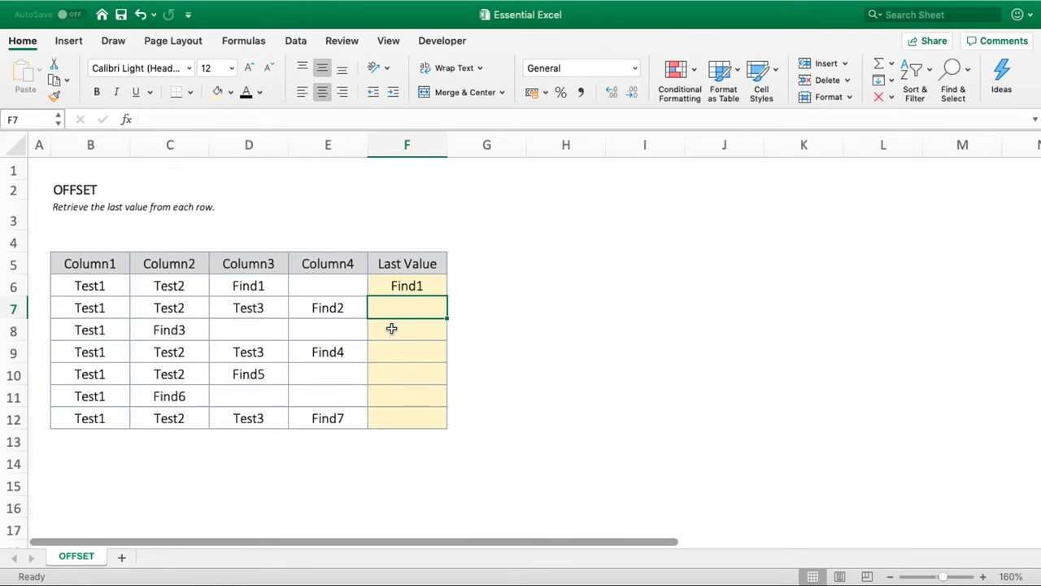
- Copy the fixed two-column OFFSET formula from F6 down through F12
left_click(97, 290)
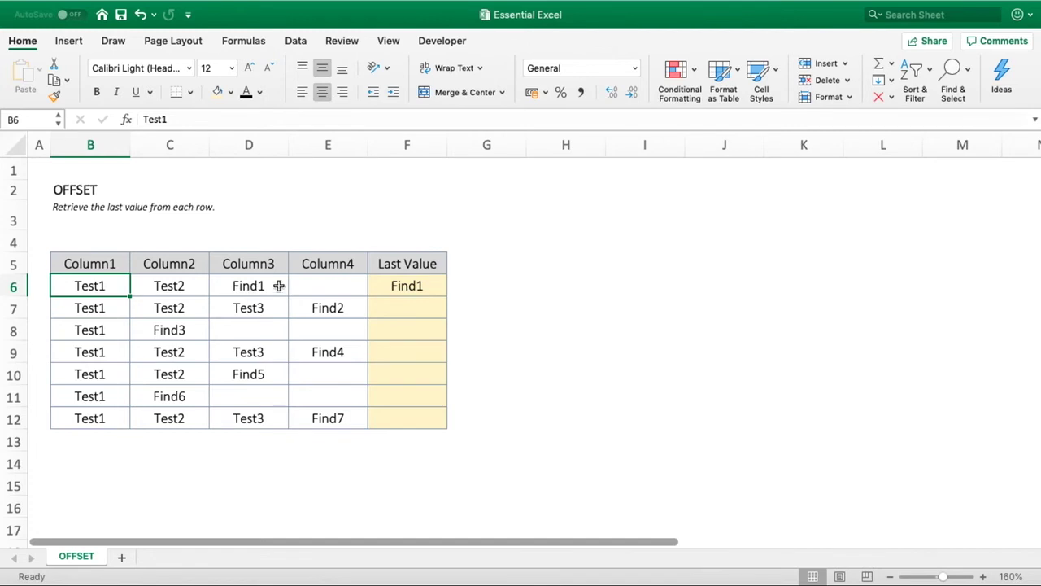
left_click(421, 286)
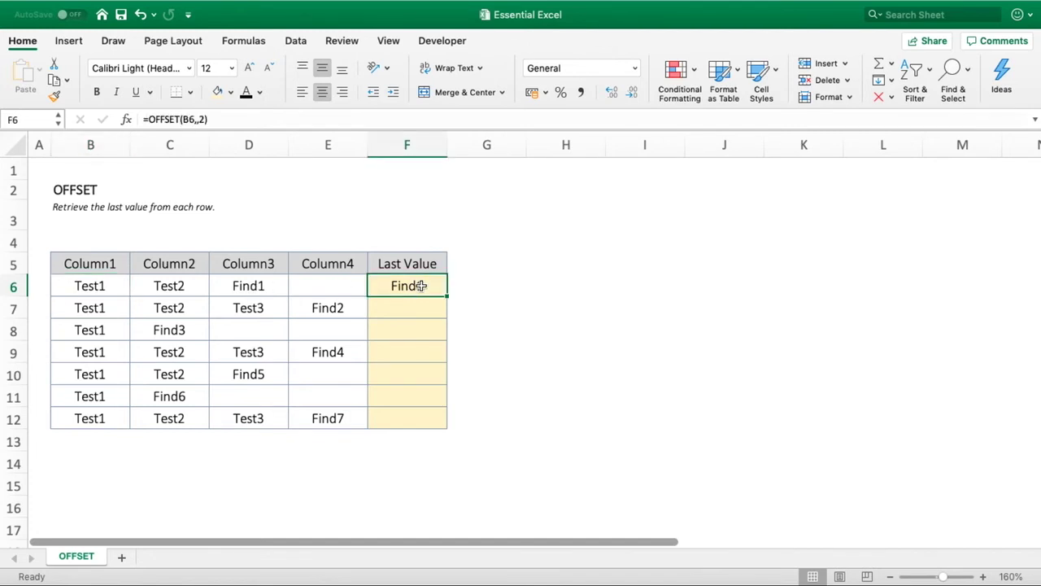
left_click_drag(447, 295, 432, 419)
left_click(492, 417)
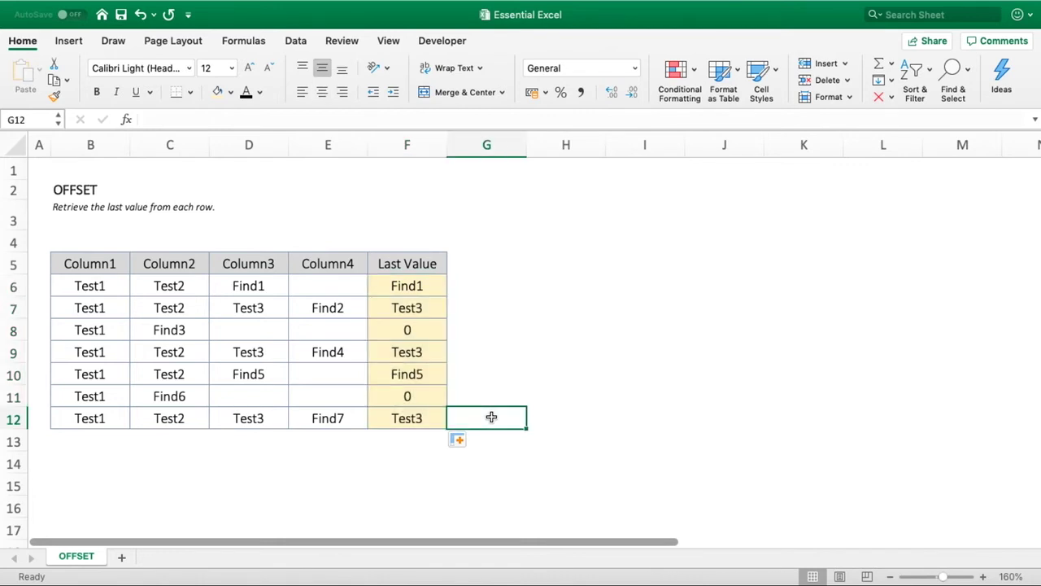
left_click(269, 329)
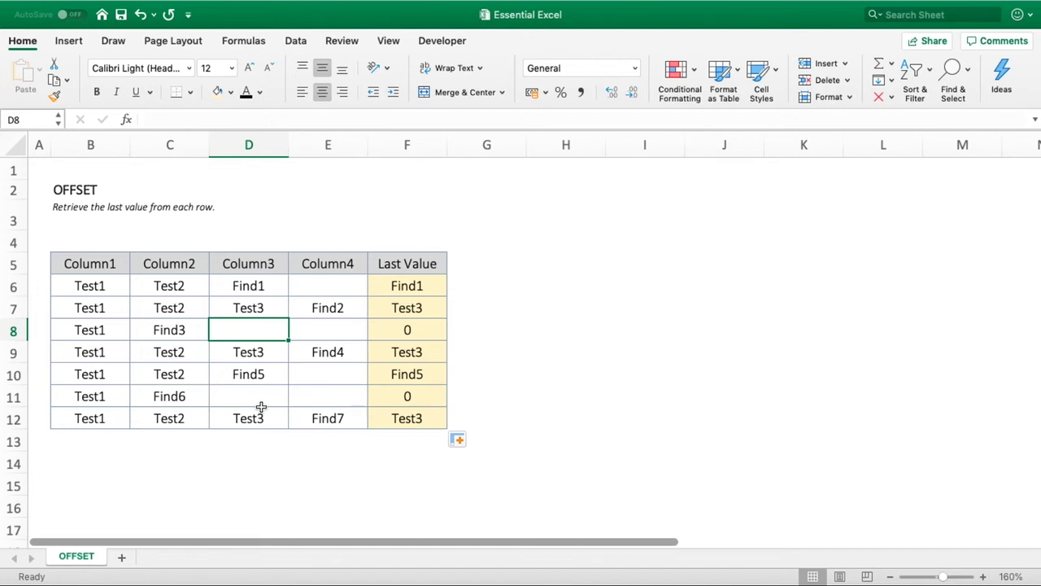
- Replace the fixed column offset in F6's formula with COUNTA(B6:E6)-1, giving =OFFSET(B6,,COUNTA(B6:E6)-1)
left_click(416, 283)
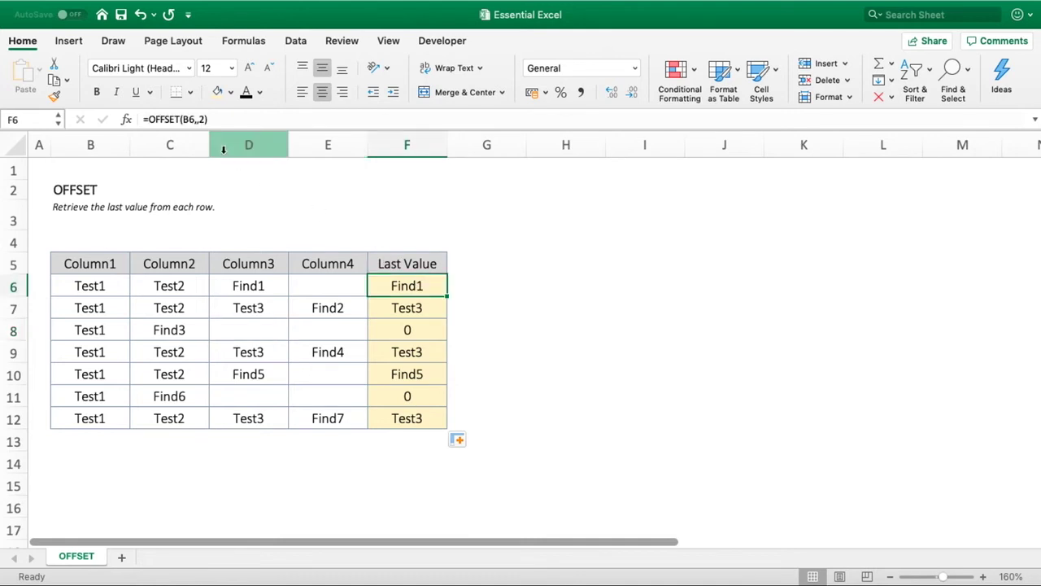
left_click(204, 118)
key("BackSpace")
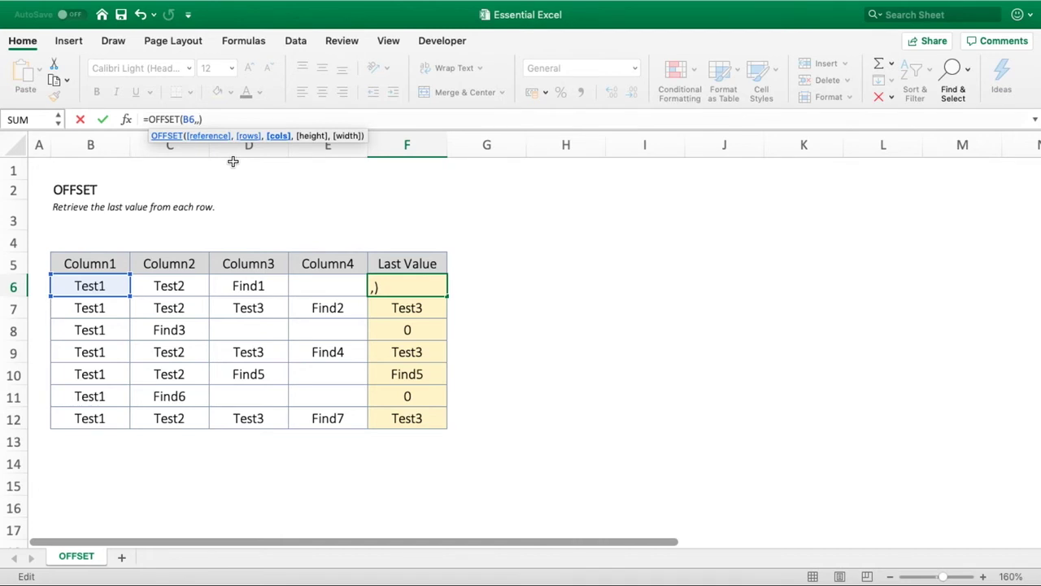
type("counta(")
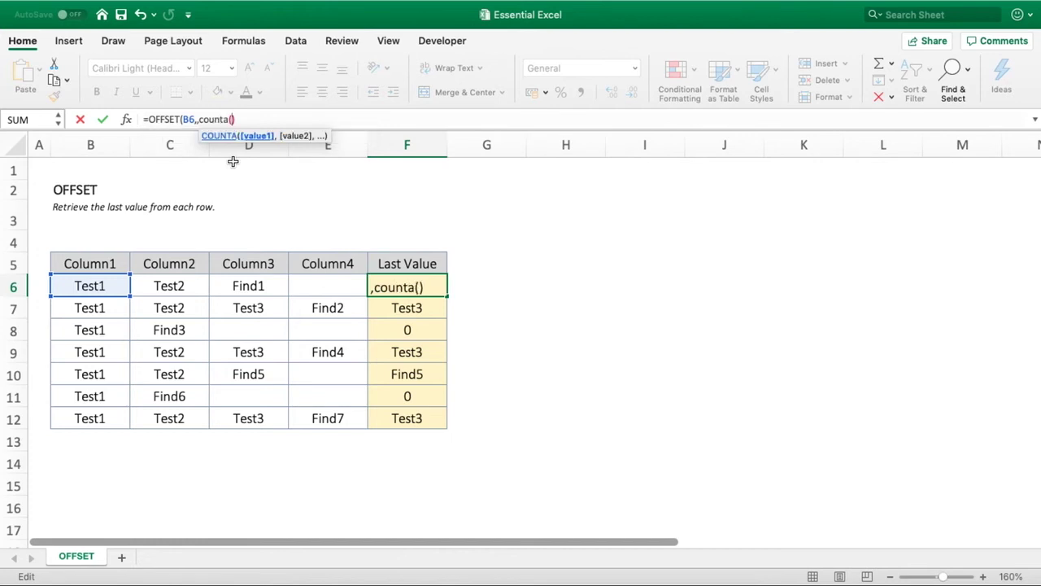
left_click(93, 288)
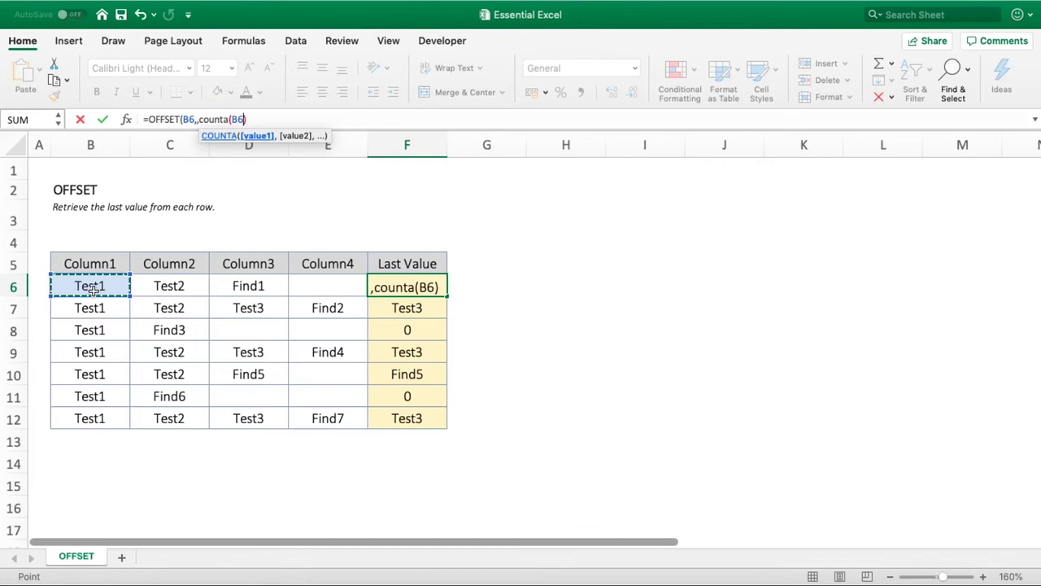
left_click_drag(93, 288, 307, 291)
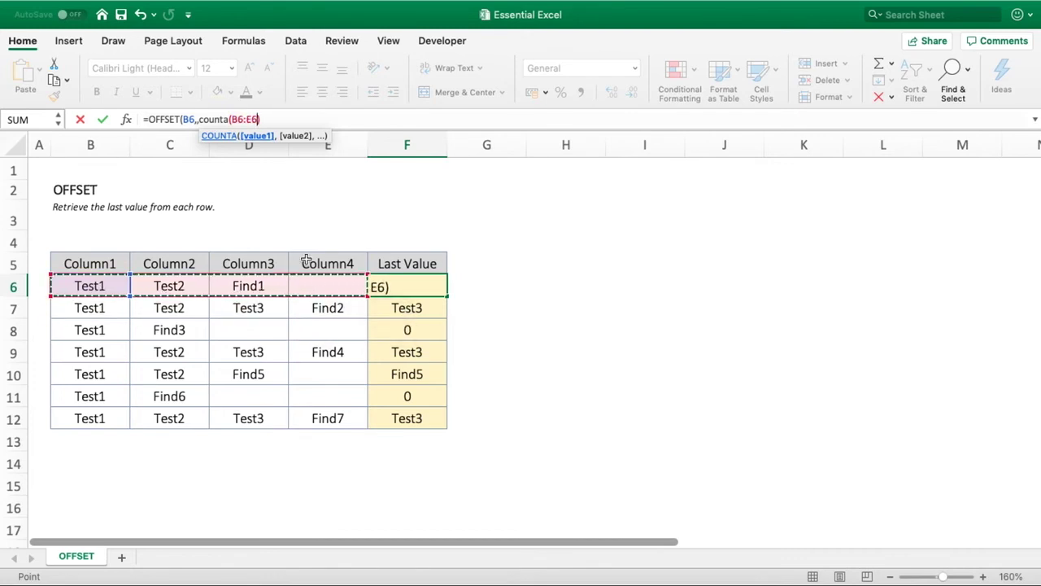
left_click(277, 119)
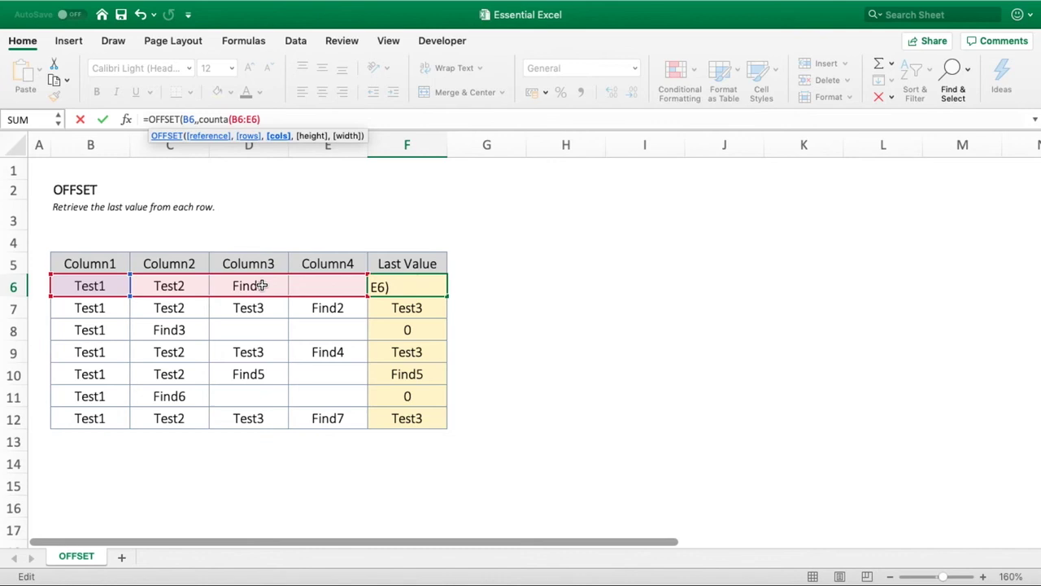
type("-1)")
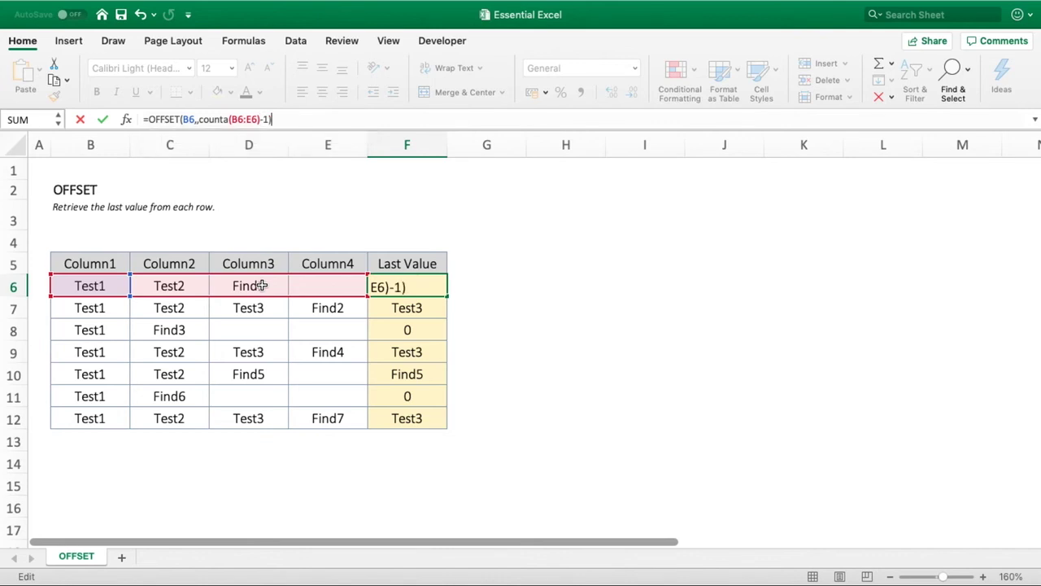
key("Return")
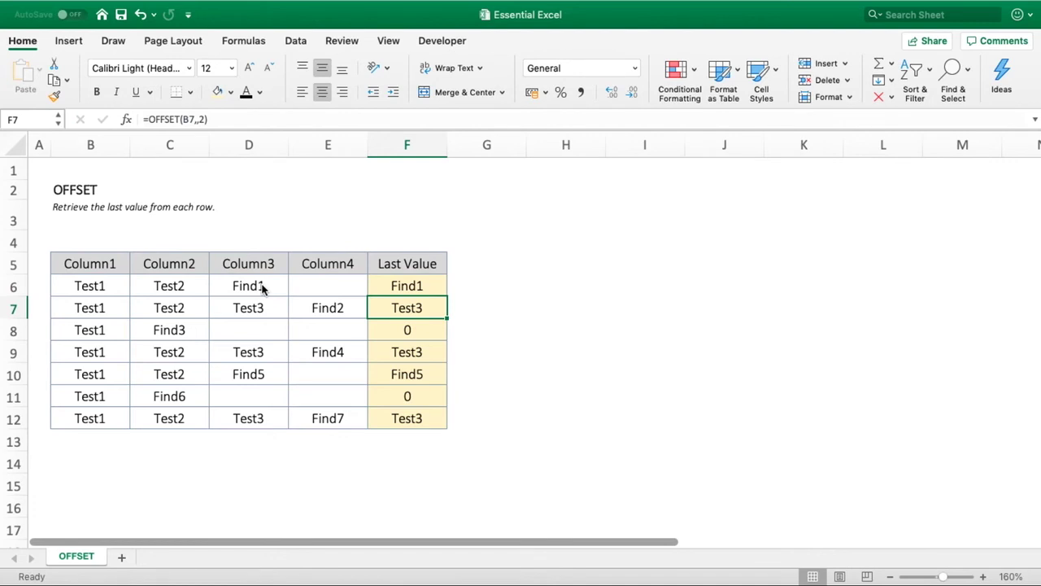
- Copy the COUNTA-based OFFSET formula from F6 down through F12
left_click(264, 288)
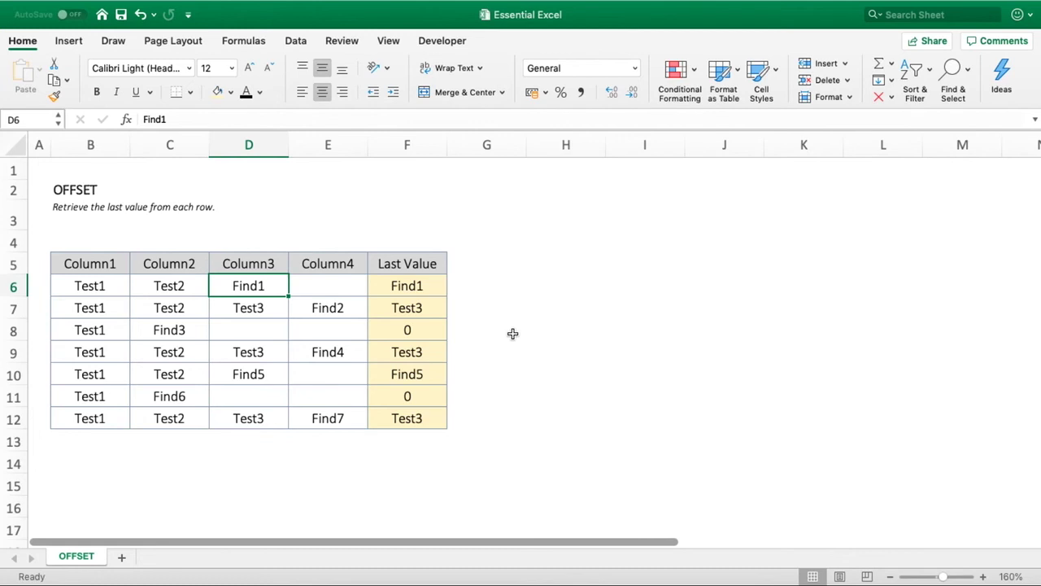
left_click(415, 278)
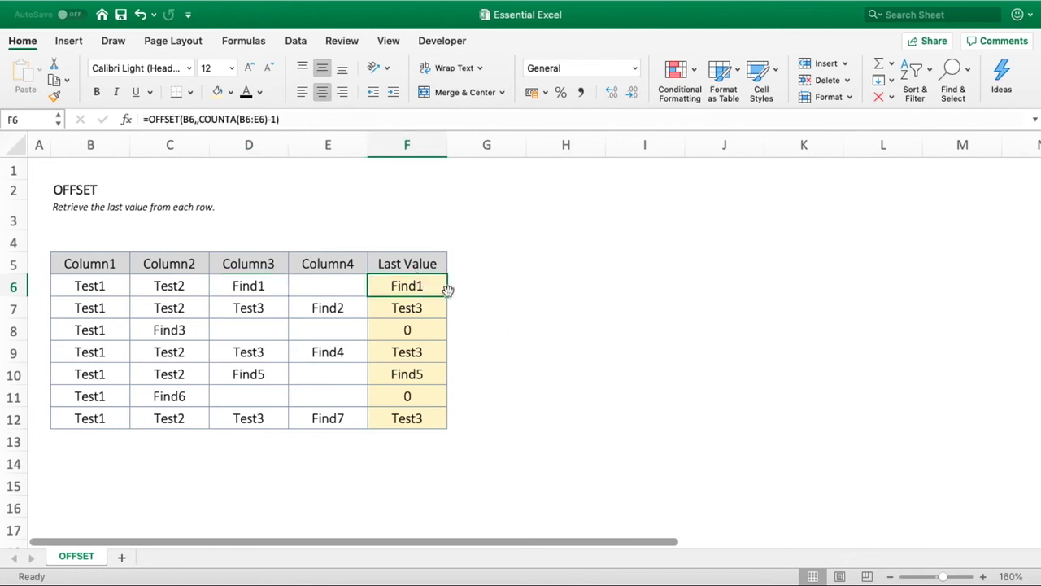
left_click_drag(450, 296, 432, 426)
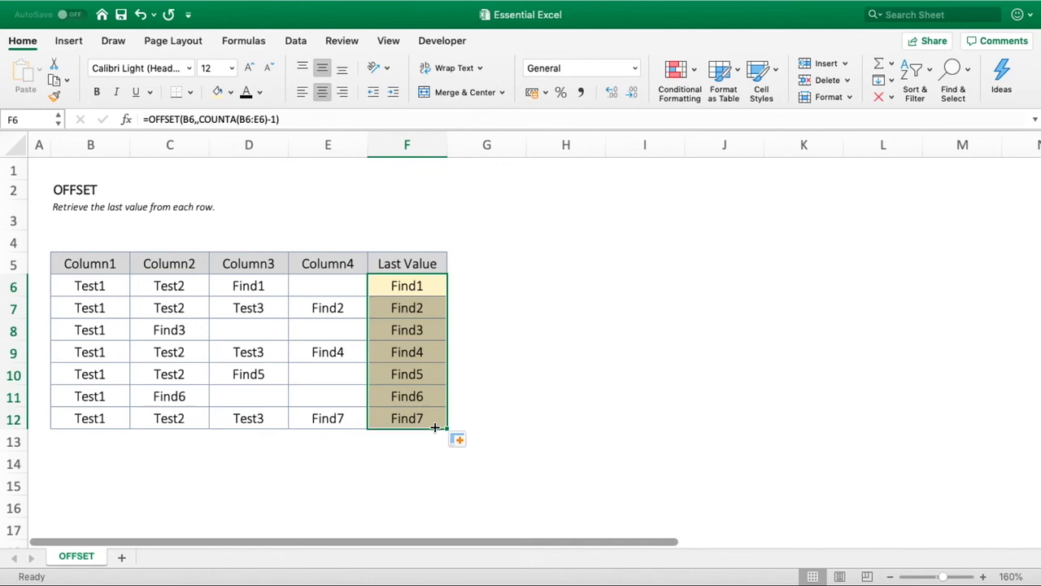
left_click(577, 399)
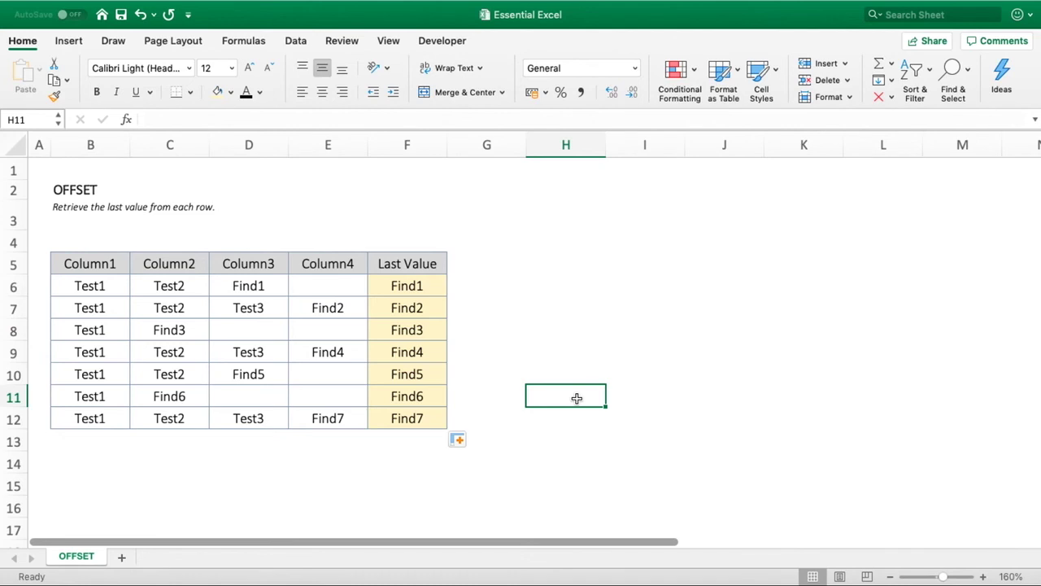
- Enter the helper formula =COUNTA(B6:E6)-1 in G6 and copy it down through G12
left_click(464, 283)
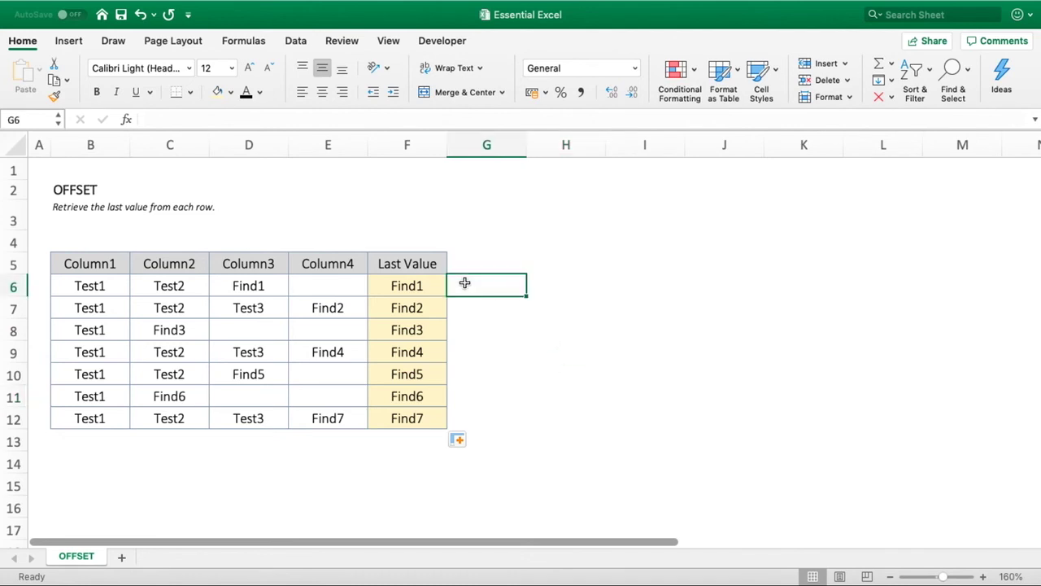
type("=")
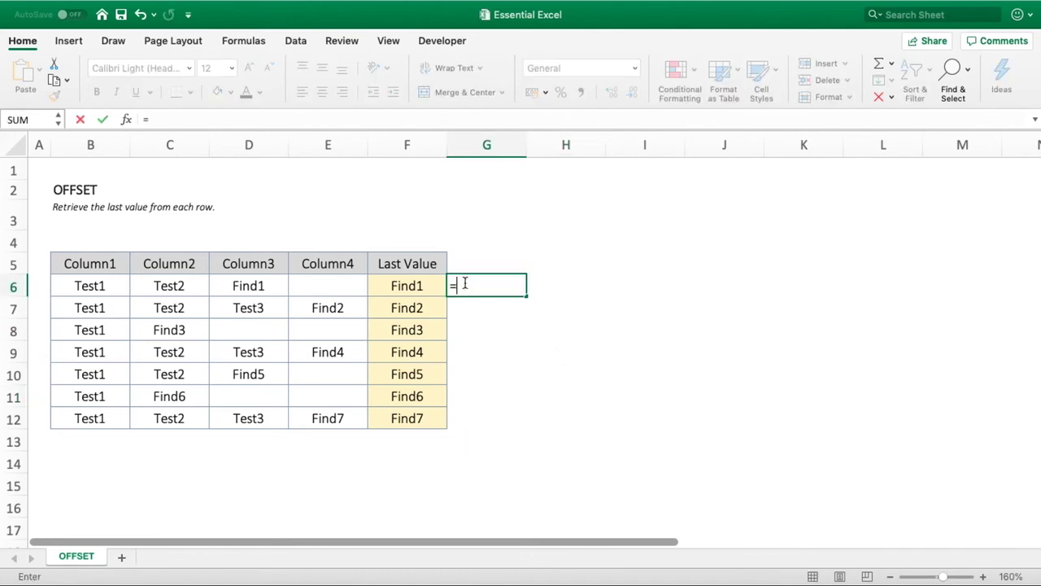
type("counta(")
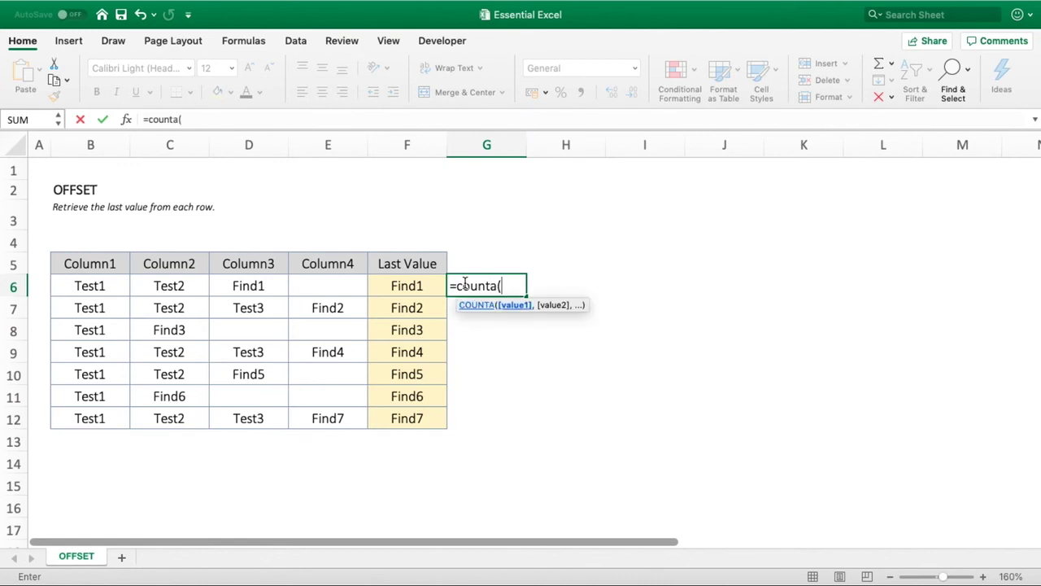
left_click(340, 285)
left_click_drag(340, 285, 100, 281)
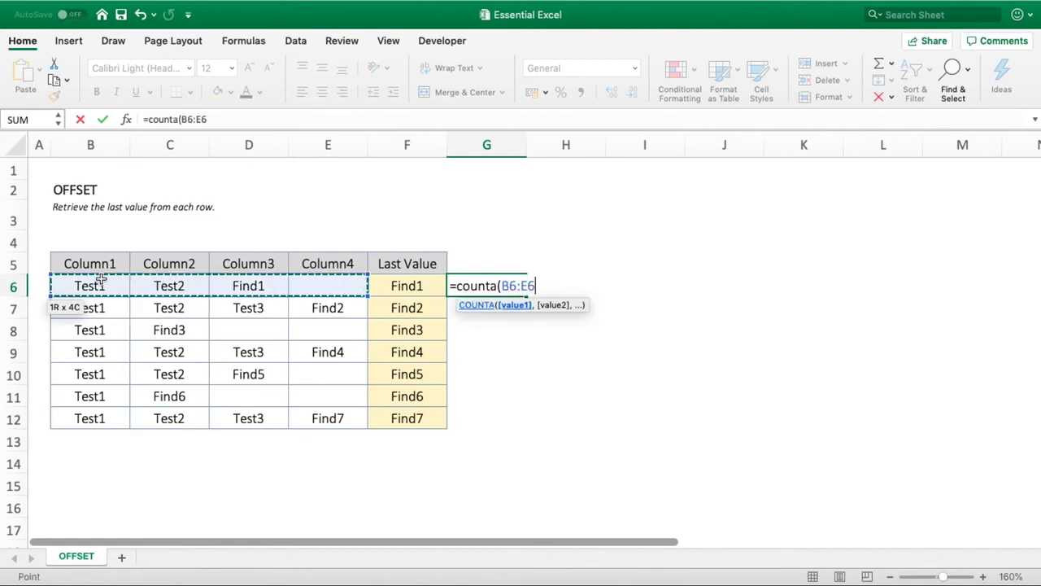
type(")-1")
key("Return")
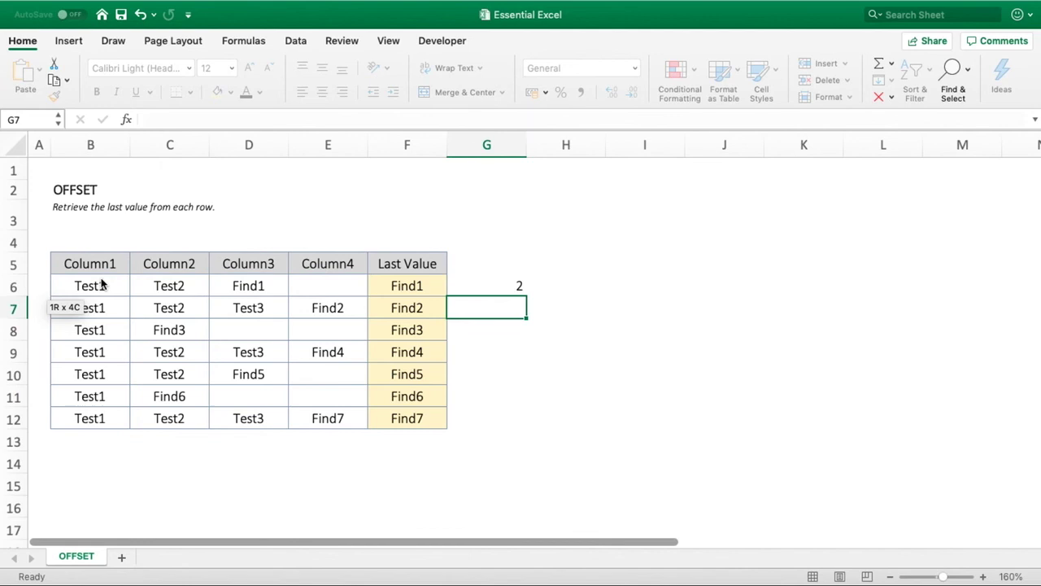
left_click(493, 293)
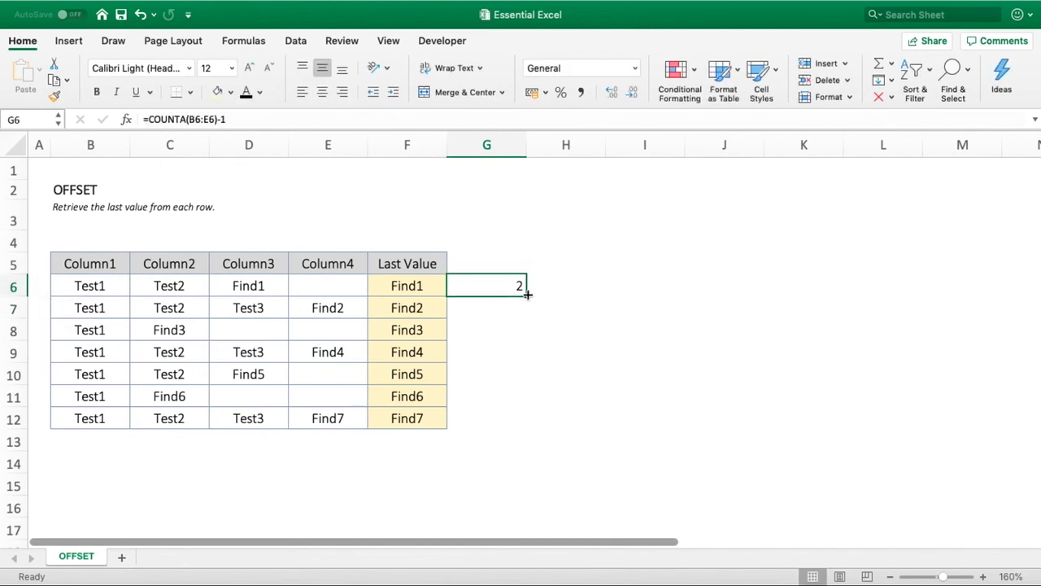
left_click_drag(525, 295, 511, 421)
- Compare the helper offsets in G6 and G7 with the column moves from column B to the last values in rows 6 and 7
left_click(90, 285)
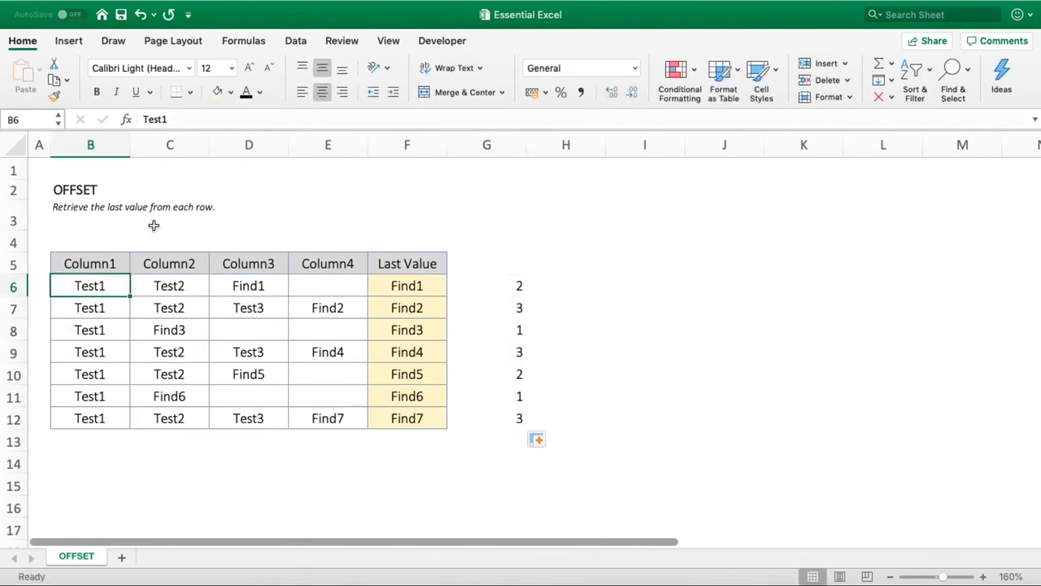
left_click(141, 288)
left_click(234, 286)
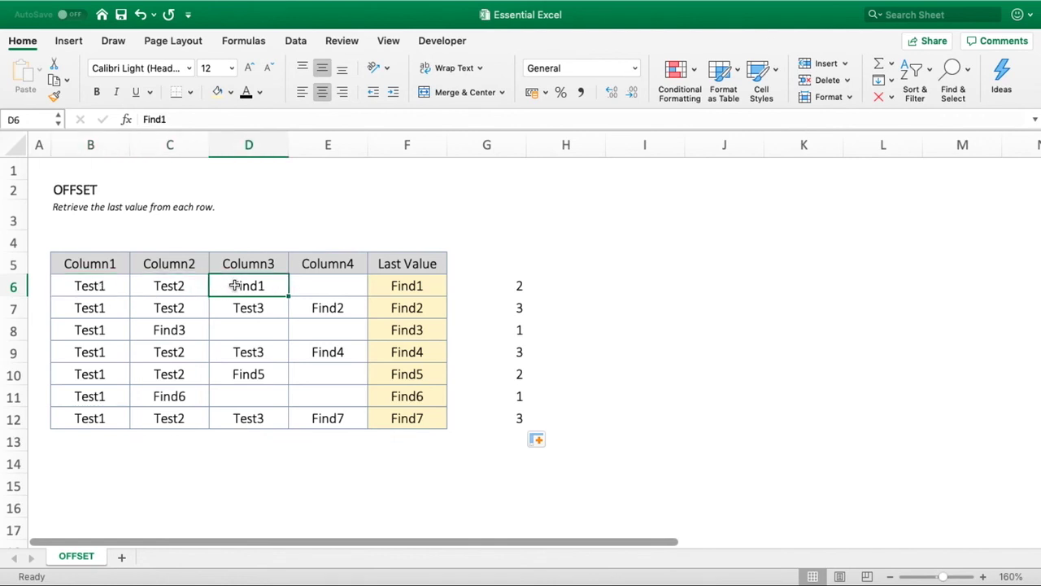
left_click(516, 305)
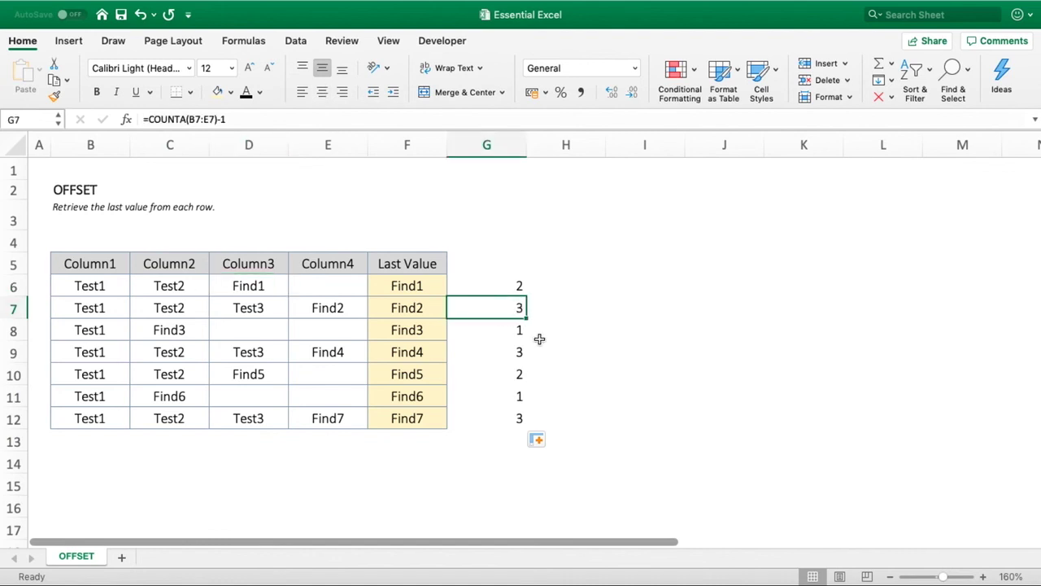
left_click(114, 309)
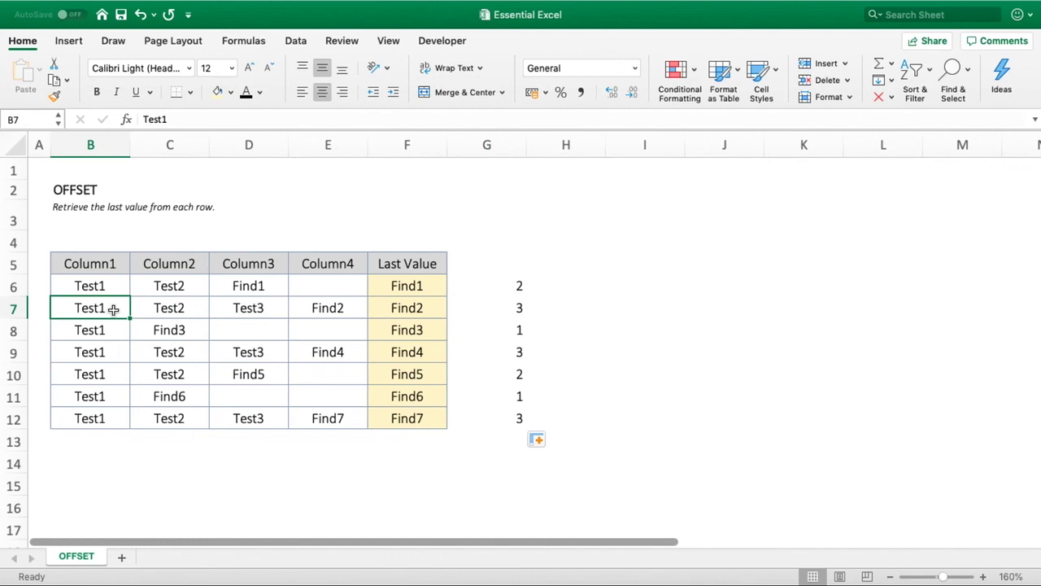
left_click(149, 303)
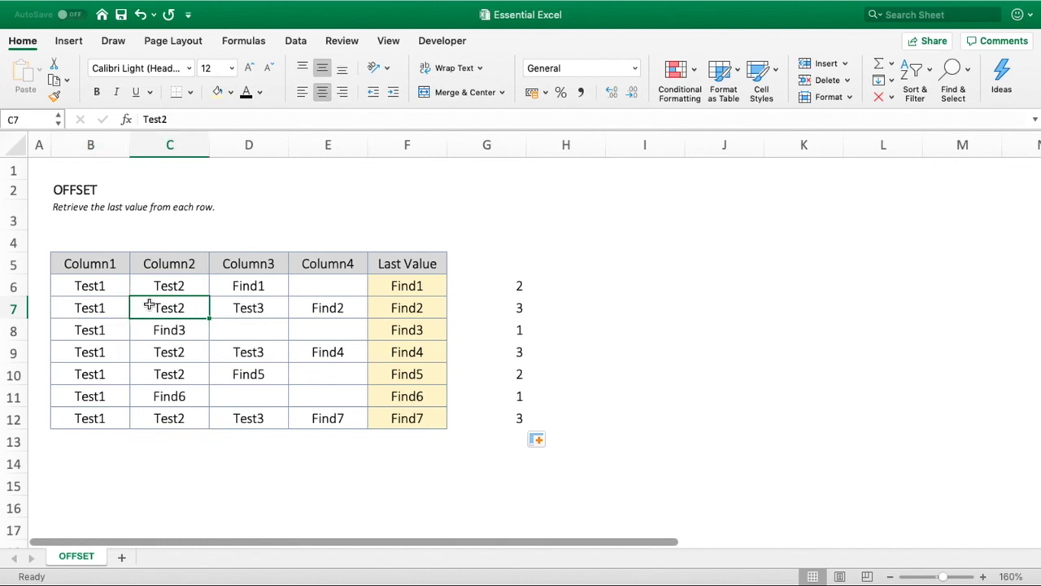
left_click(234, 305)
left_click(320, 304)
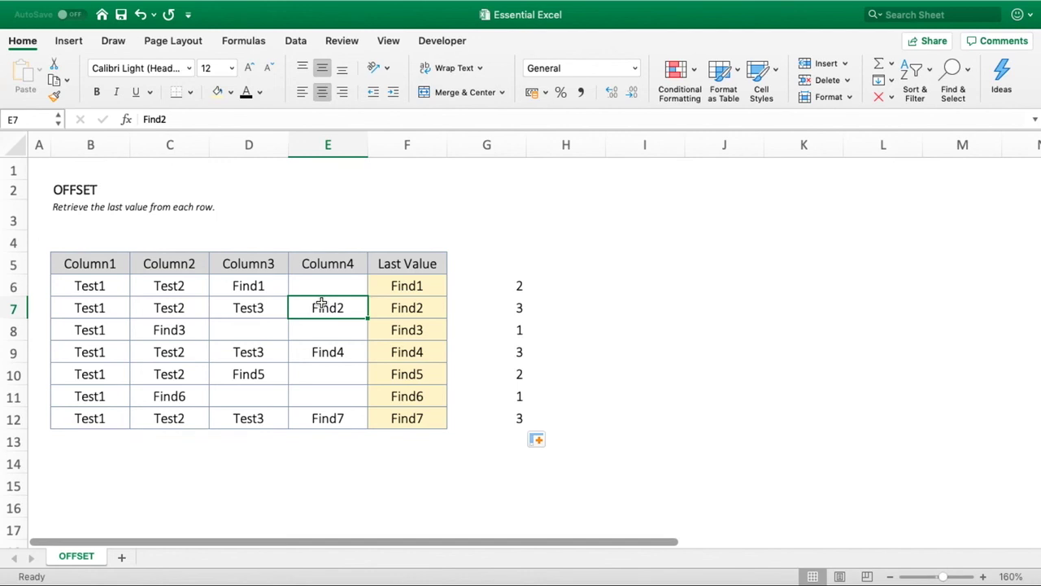
left_click(436, 286)
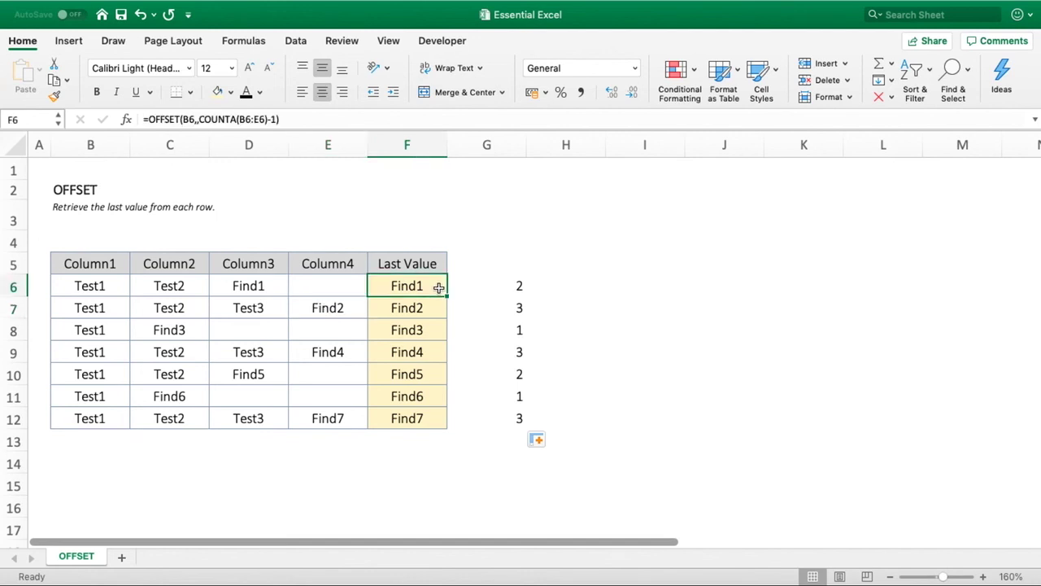